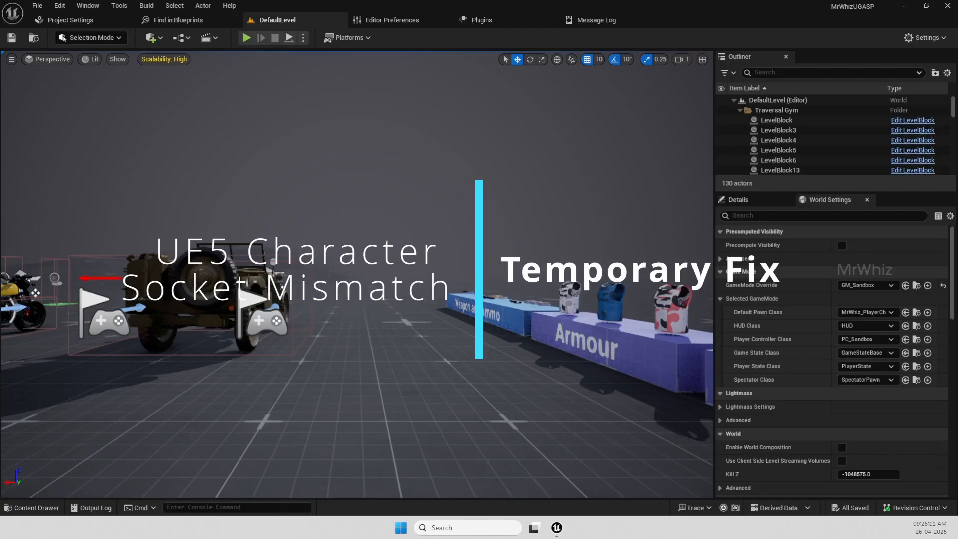
# Play-test the level with the mannequin character, picking up the AssaultRifle-K2 and moving around with it
pyautogui.moveTo(509, 362); pyautogui.dragTo(493, 382, button='right')
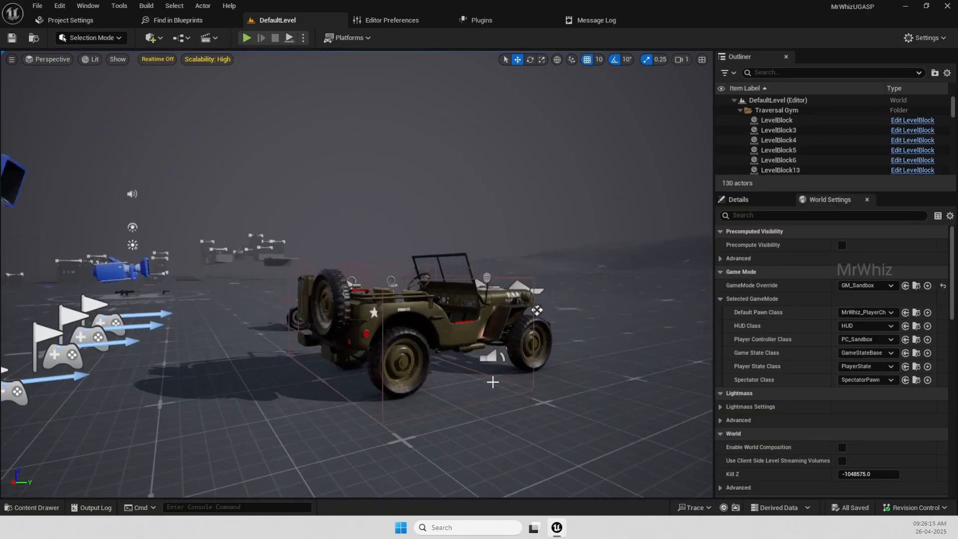
pyautogui.scroll(-6, 569, 353)
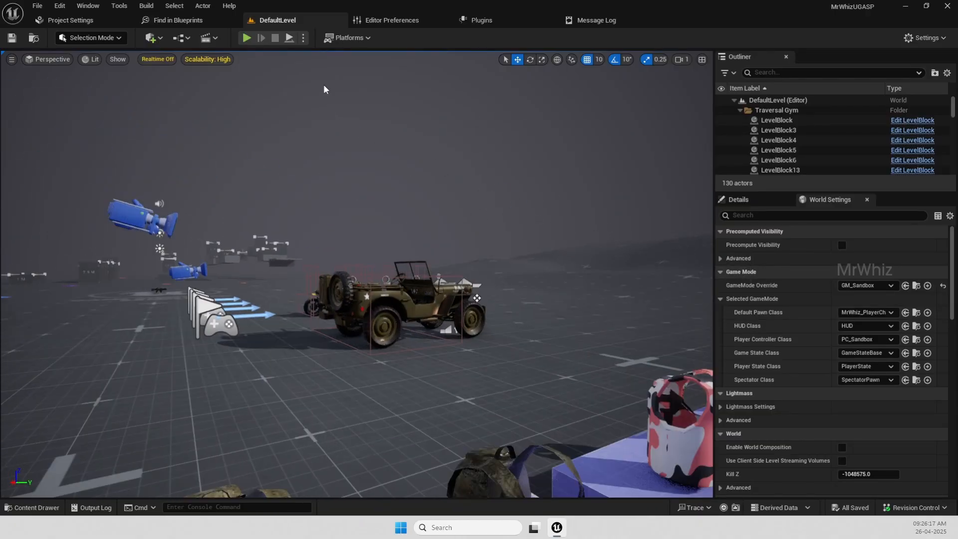
pyautogui.click(248, 38)
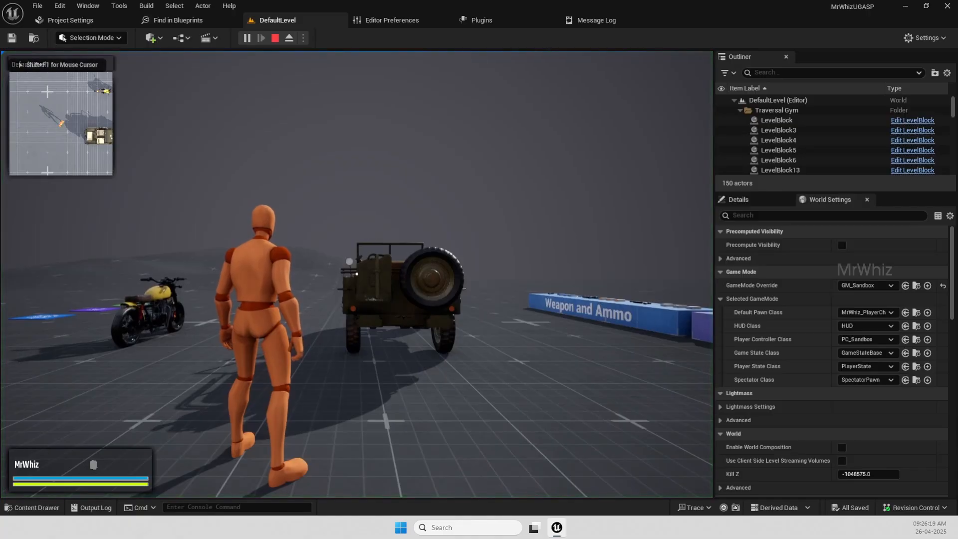
pyautogui.press('w')
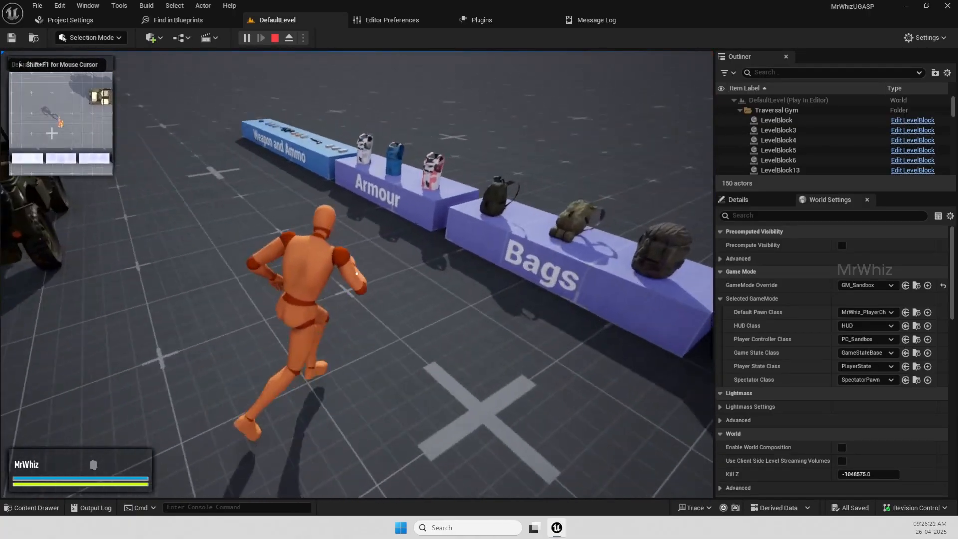
pyautogui.press('w')
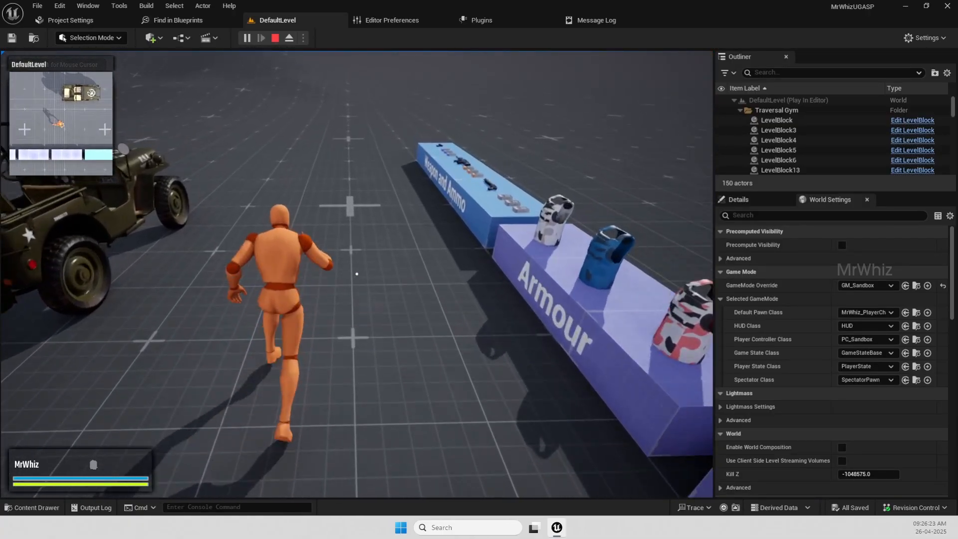
pyautogui.press('w')
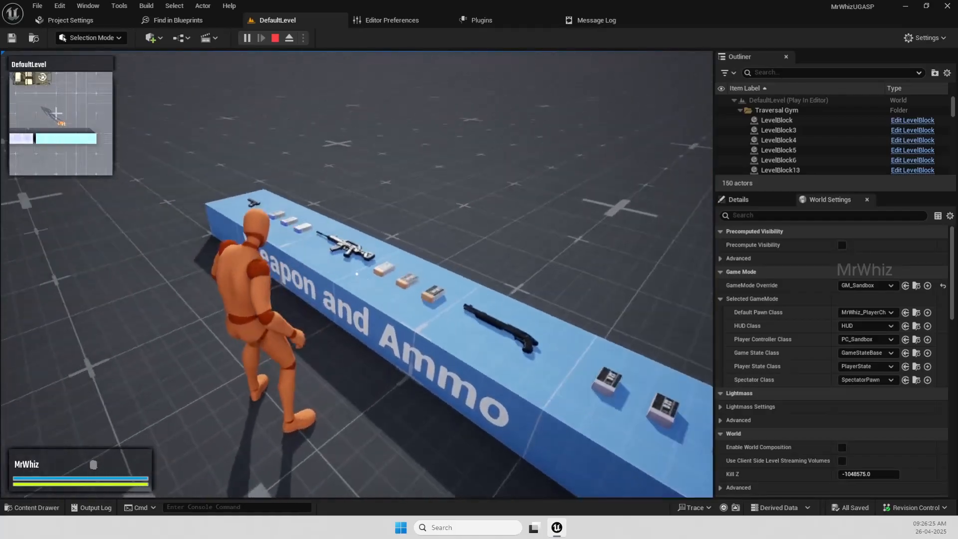
pyautogui.press('e')
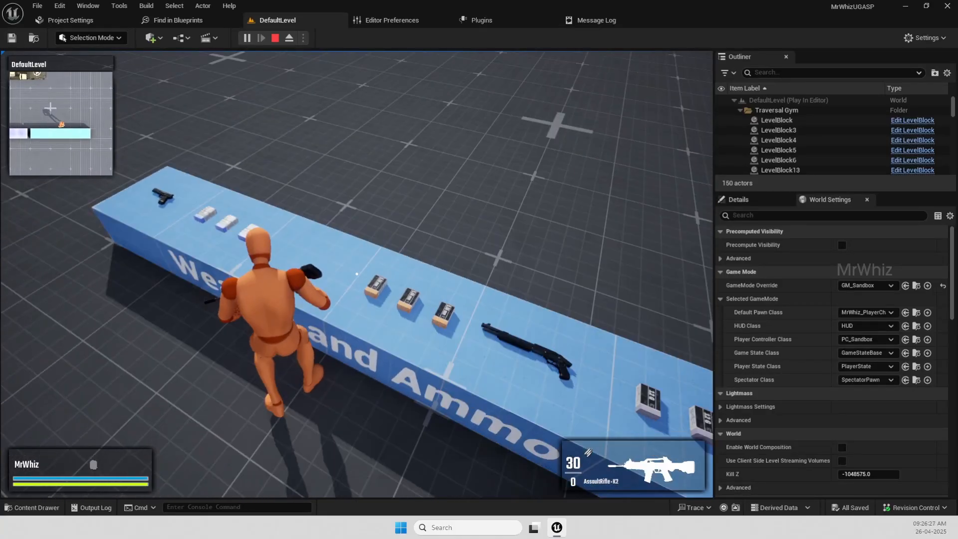
pyautogui.press('w')
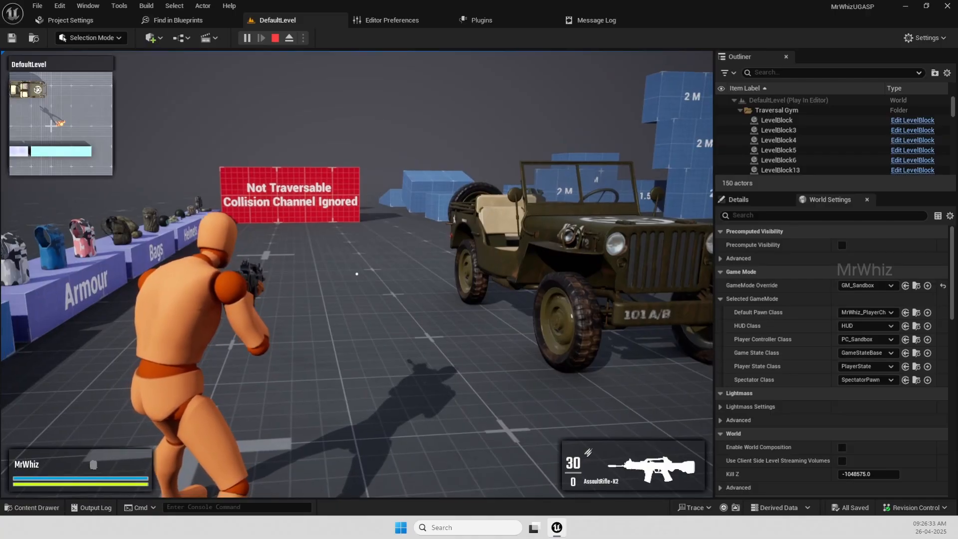
pyautogui.press('Escape')
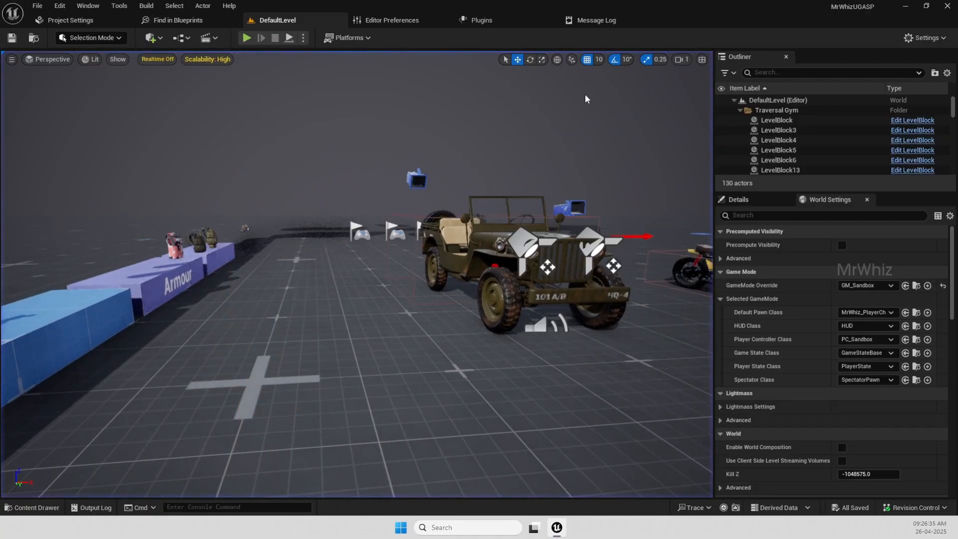
# Set the game mode's Default Pawn Class to CBP_SandboxCharacter_Metahuman_Kellan
pyautogui.scroll(-5, 408, 277)
pyautogui.scroll(5, 414, 307)
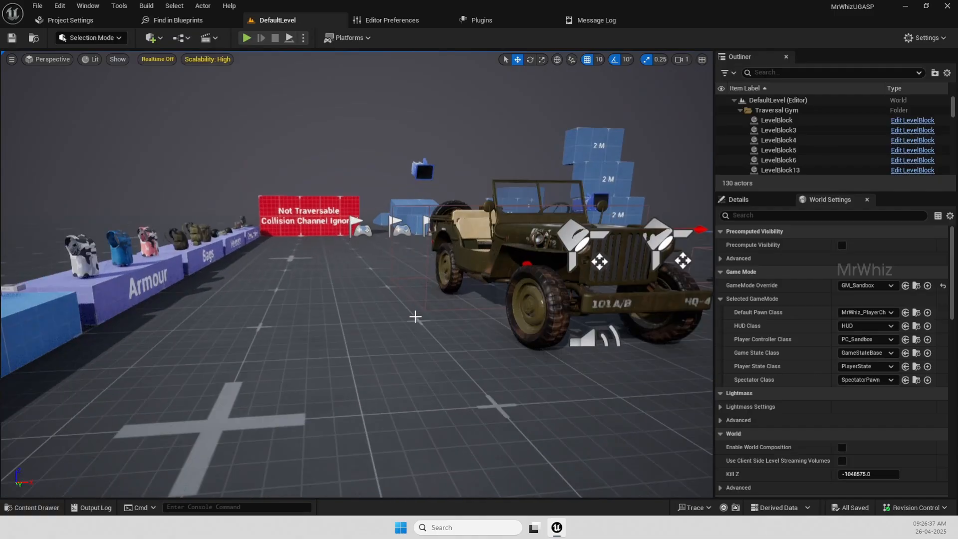
pyautogui.moveTo(415, 316); pyautogui.dragTo(380, 320, button='right')
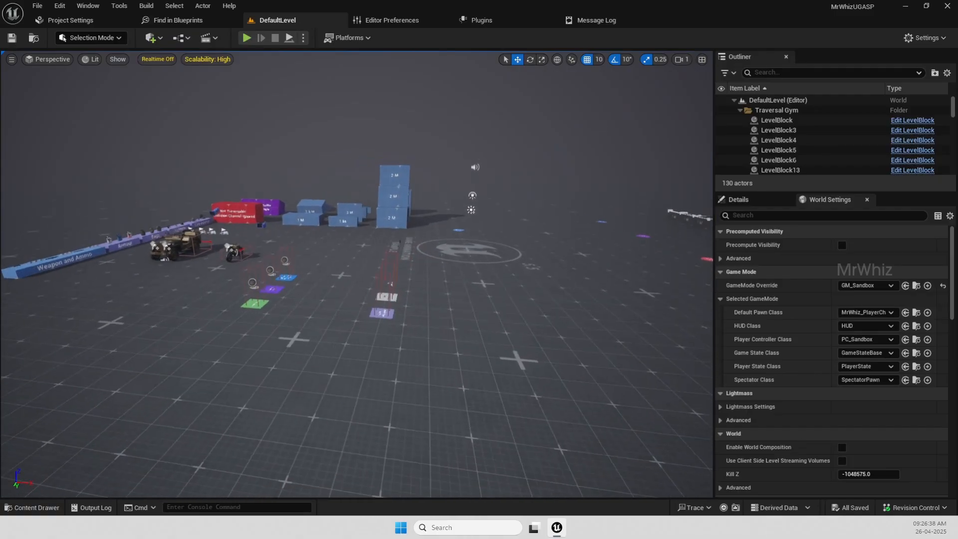
pyautogui.click(883, 313)
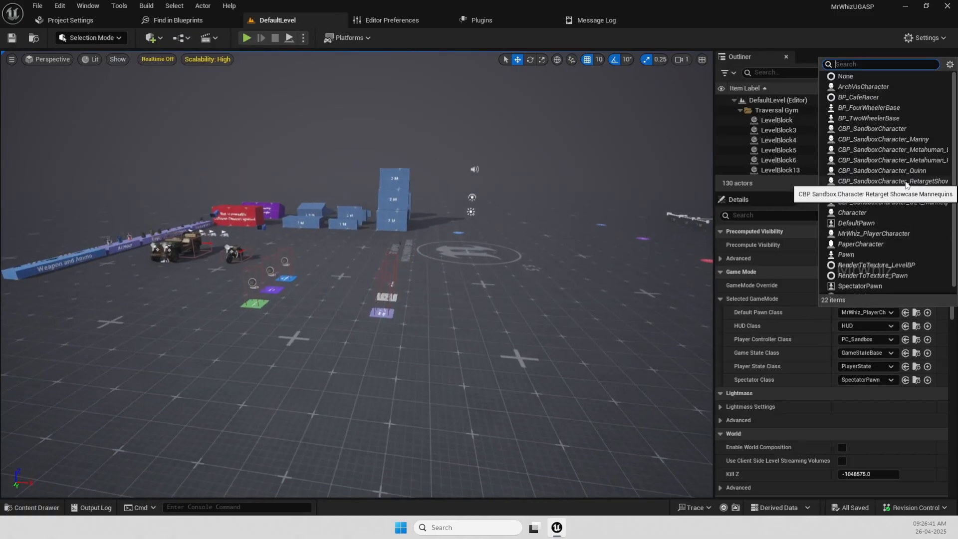
pyautogui.click(890, 160)
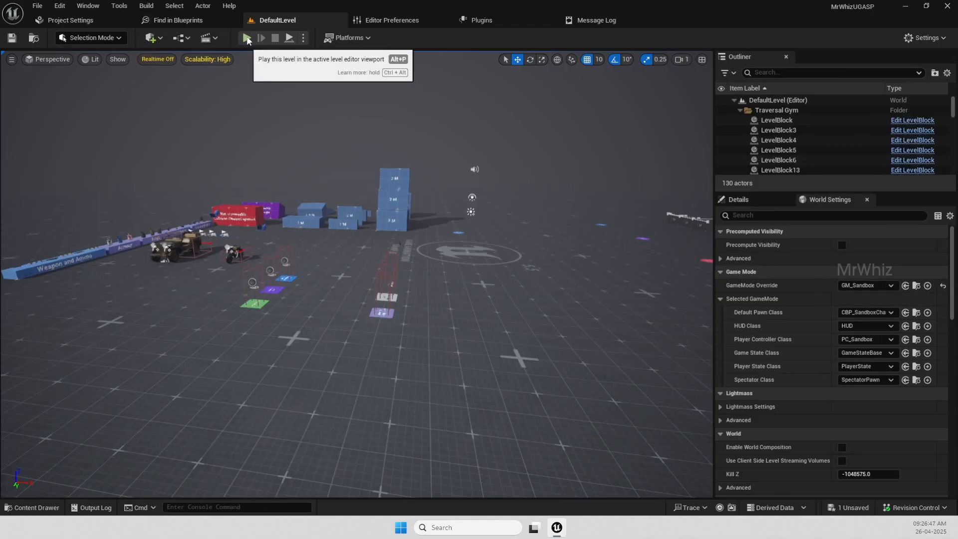
# Play-test the level with the MetaHuman character, picking up the AssaultRifle-K2 and checking how it is held while moving
pyautogui.click(247, 38)
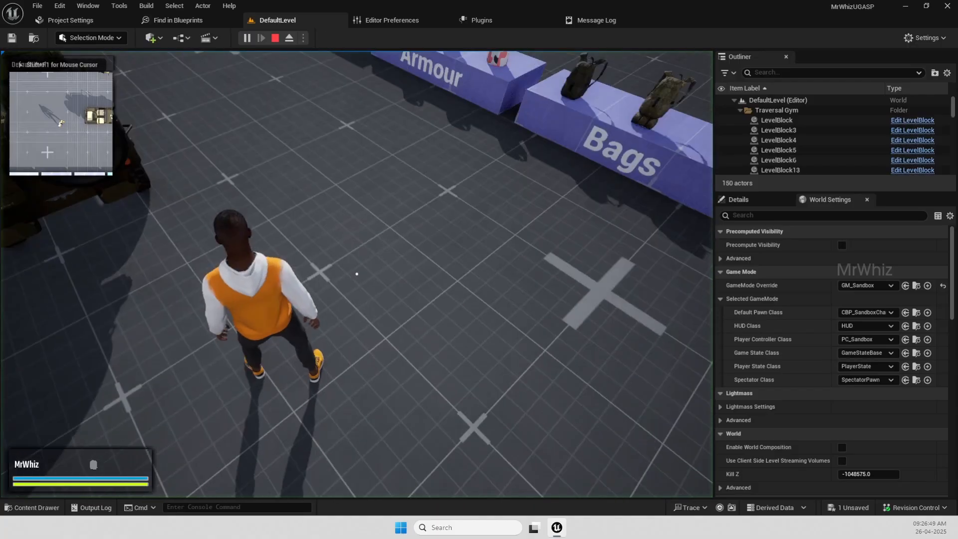
pyautogui.press('w')
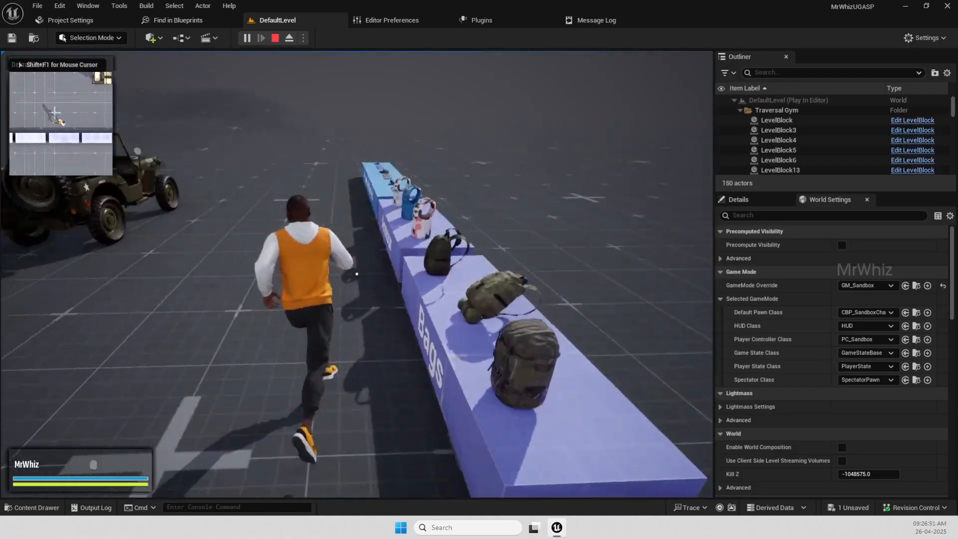
pyautogui.press('w')
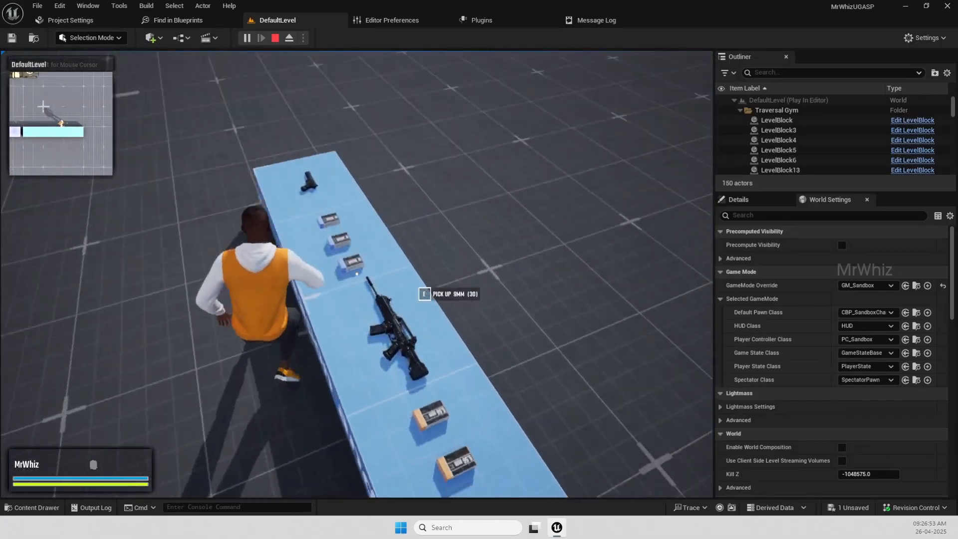
pyautogui.press('e')
pyautogui.press('w')
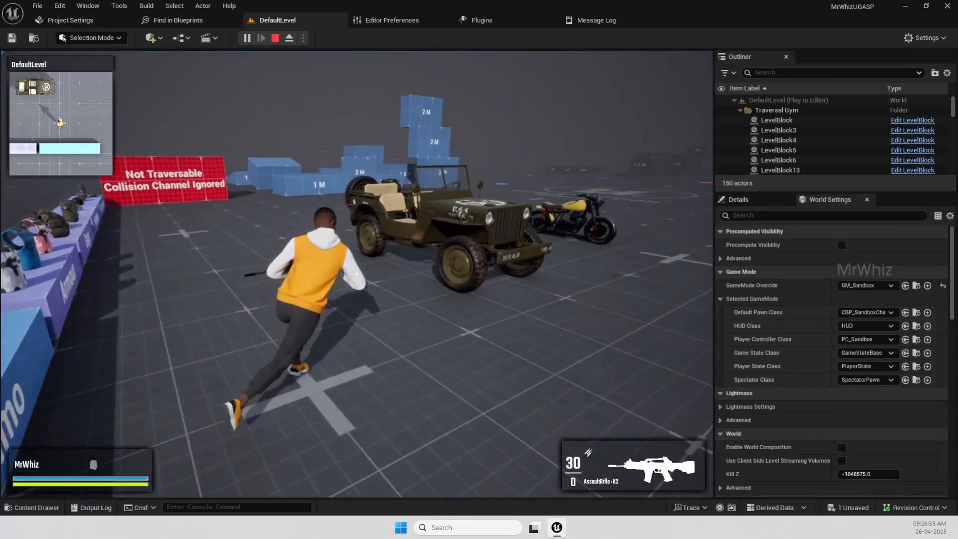
pyautogui.press('w')
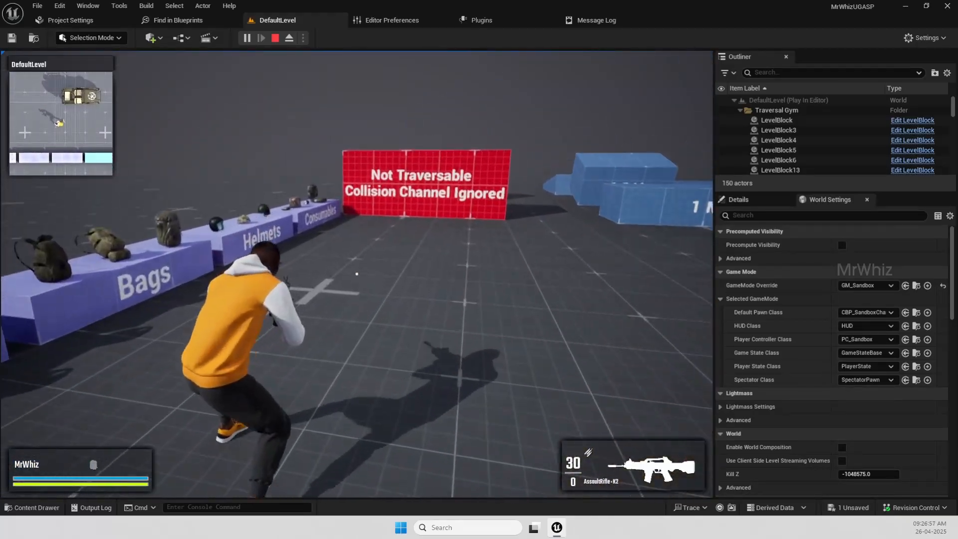
pyautogui.press('w')
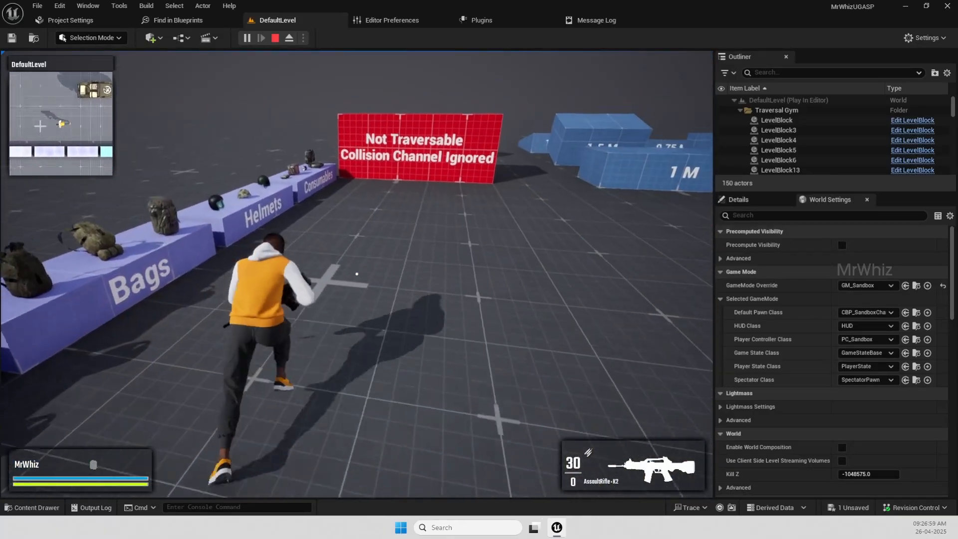
# Equip the level 1 helmet on the MetaHuman, swap it for the level 2 helmet, and end the play test
pyautogui.press('w')
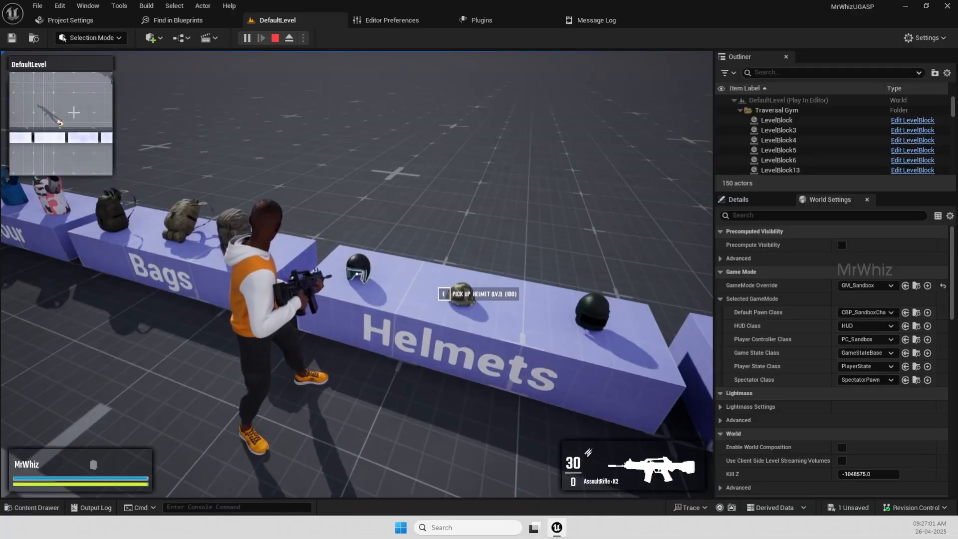
pyautogui.press('w')
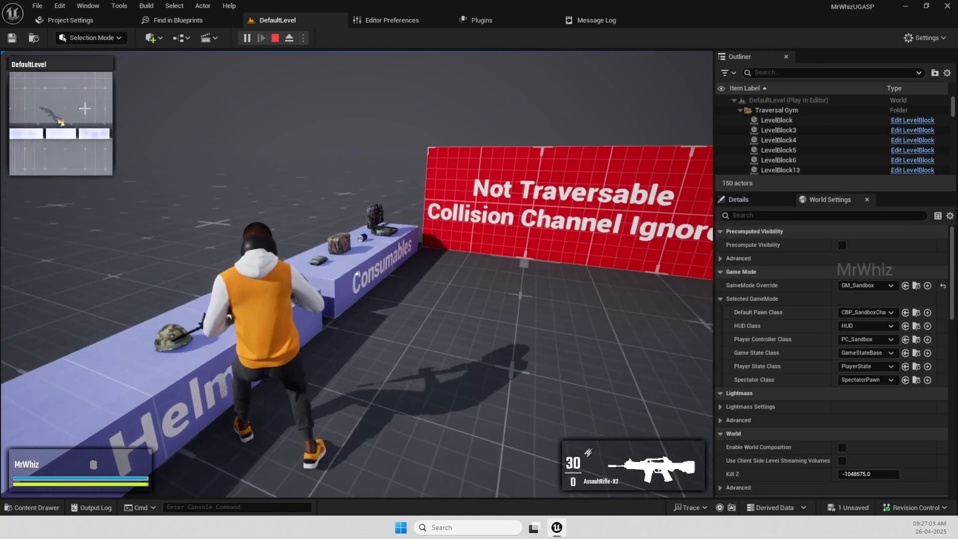
pyautogui.press('w')
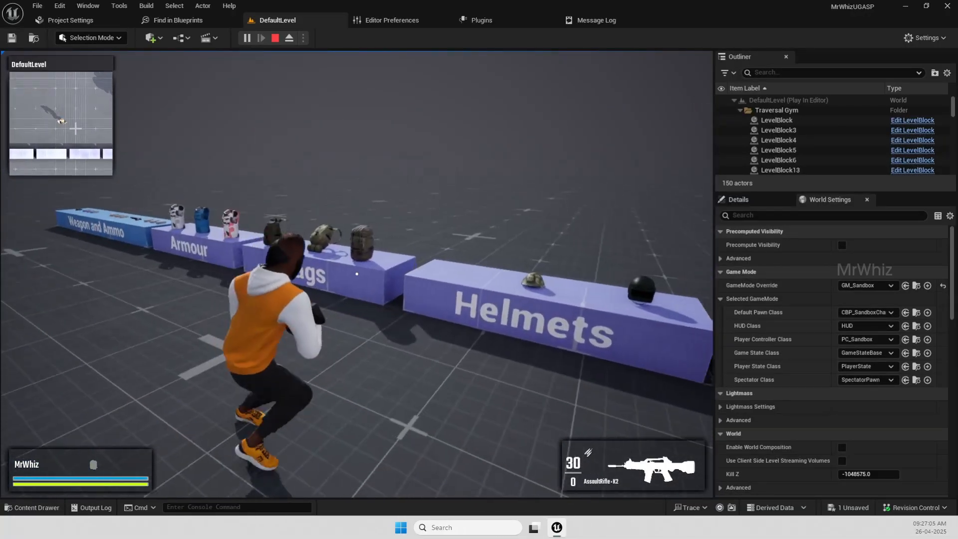
pyautogui.press('w')
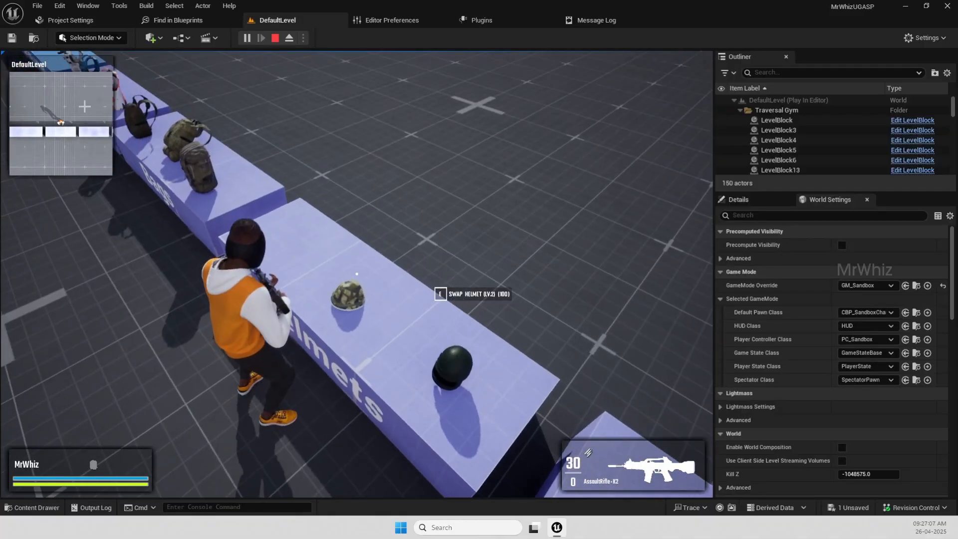
pyautogui.press('e')
pyautogui.press('s')
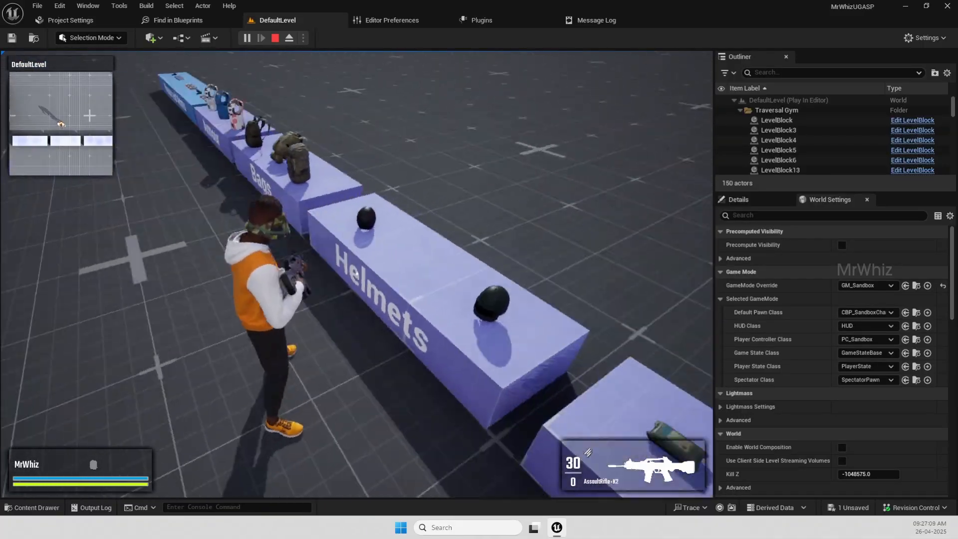
pyautogui.press('w')
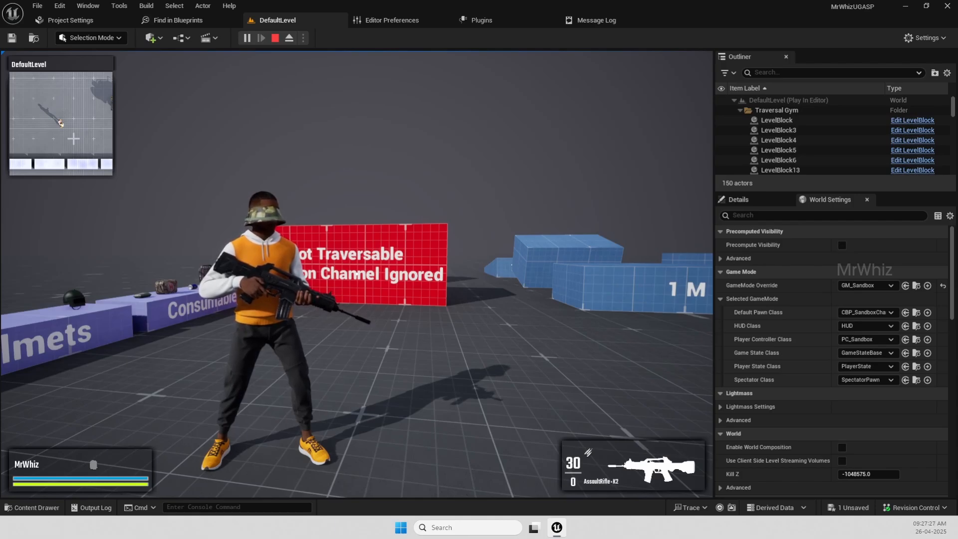
pyautogui.press('Escape')
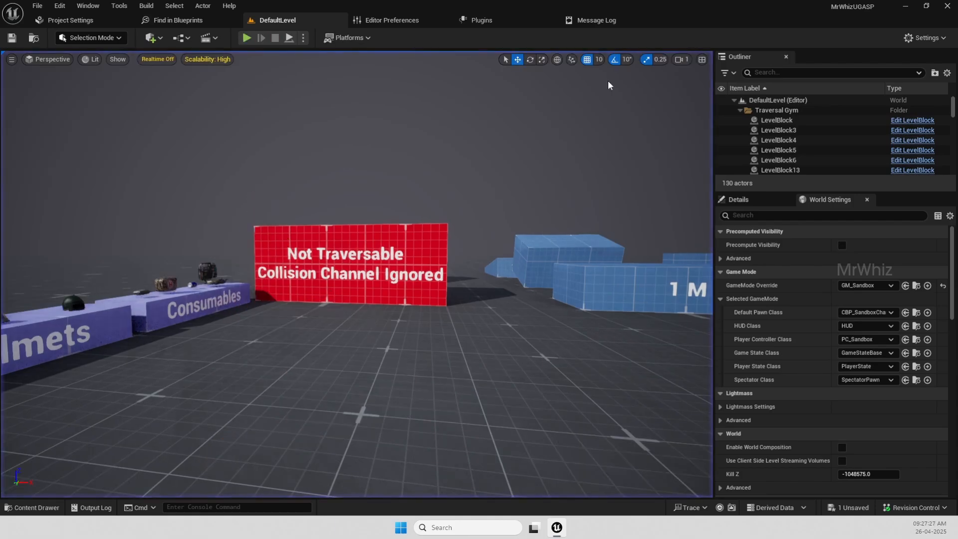
# Locate the default pawn class asset in the project and open the CBP_SandboxCharacter_Metahuman_Kellan blueprint
pyautogui.click(904, 312)
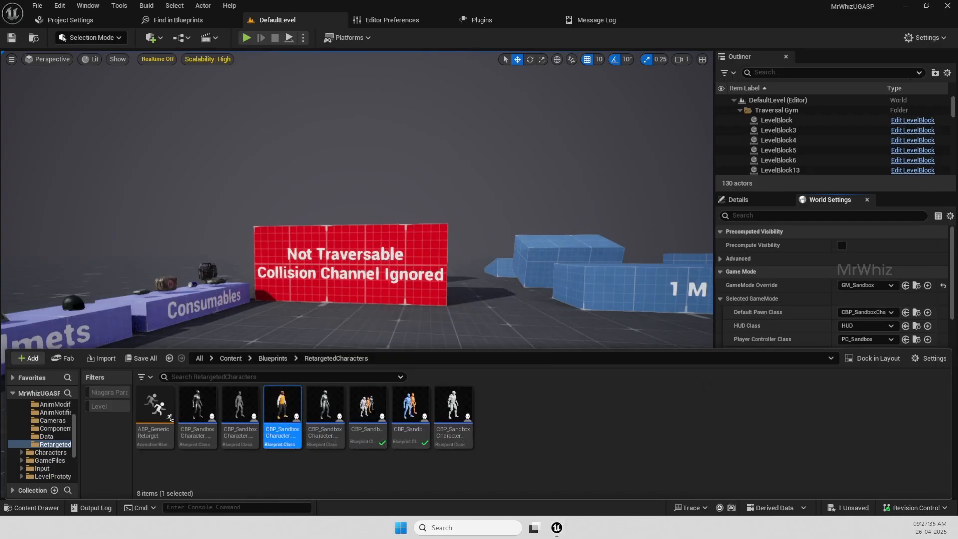
pyautogui.hotkey('ctrl', 'space')
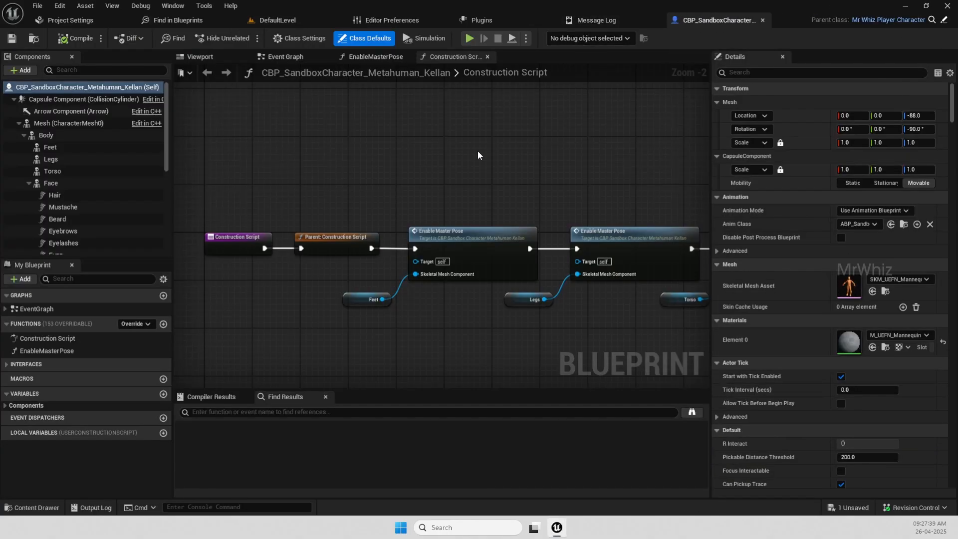
pyautogui.moveTo(465, 168)
pyautogui.mouseDown(button='right')
pyautogui.moveTo(430, 175)
pyautogui.moveTo(452, 175)
pyautogui.mouseUp(button='right')
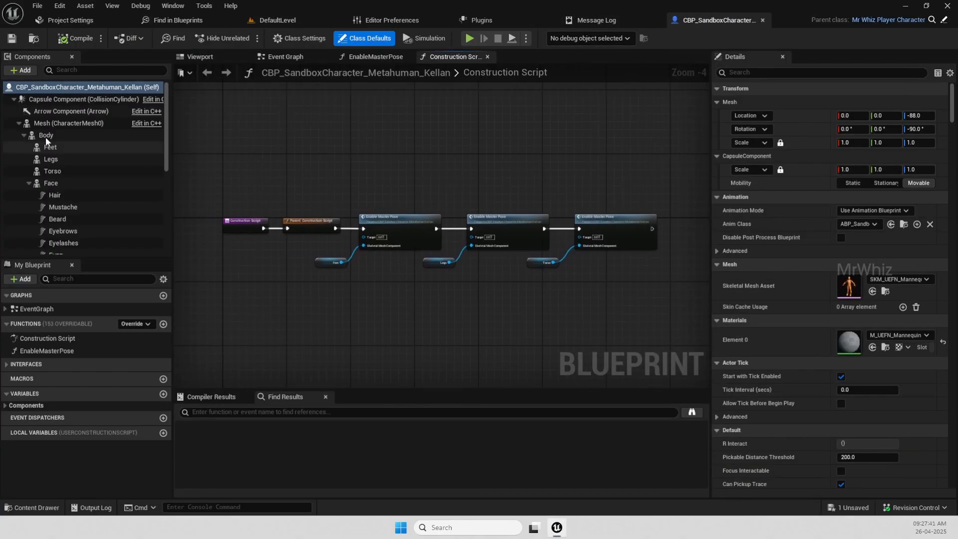
# Make the character's inherited Mesh component visible and show it together with the MetaHuman body in the blueprint's 3D preview
pyautogui.click(44, 123)
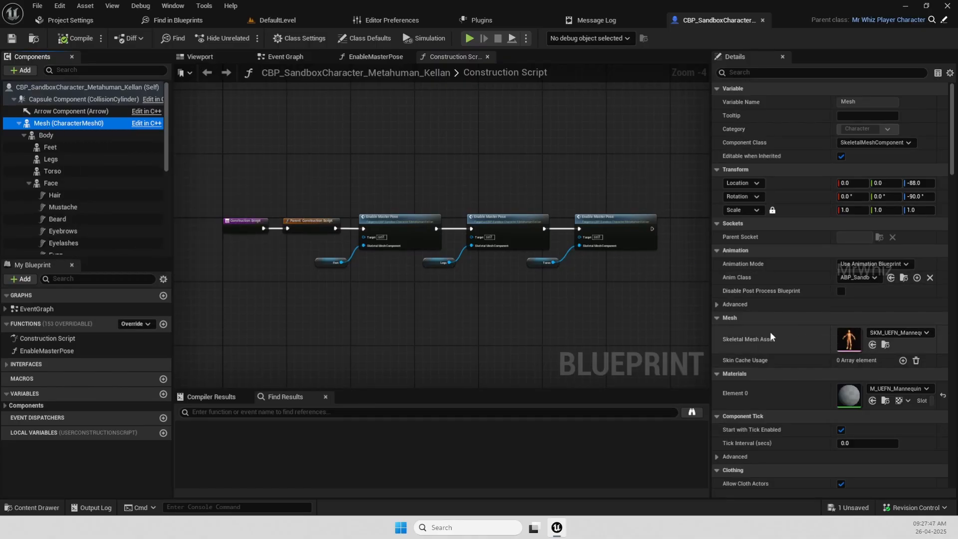
pyautogui.scroll(-10, 769, 334)
pyautogui.scroll(-15, 769, 333)
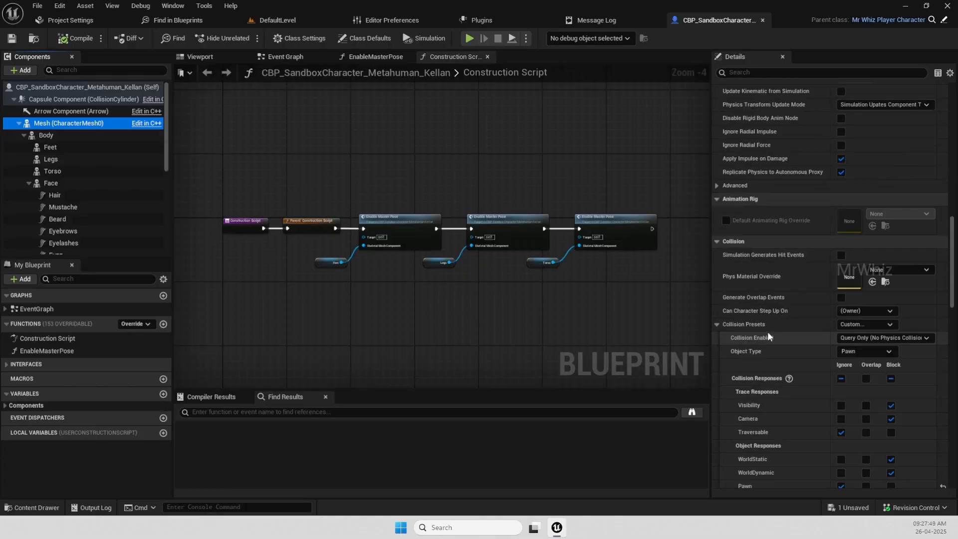
pyautogui.scroll(-4, 767, 332)
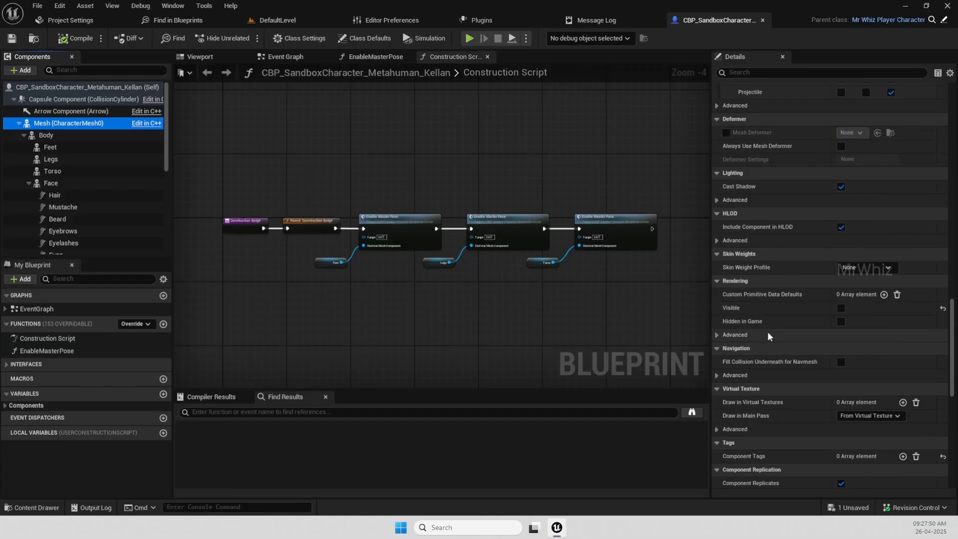
pyautogui.click(841, 308)
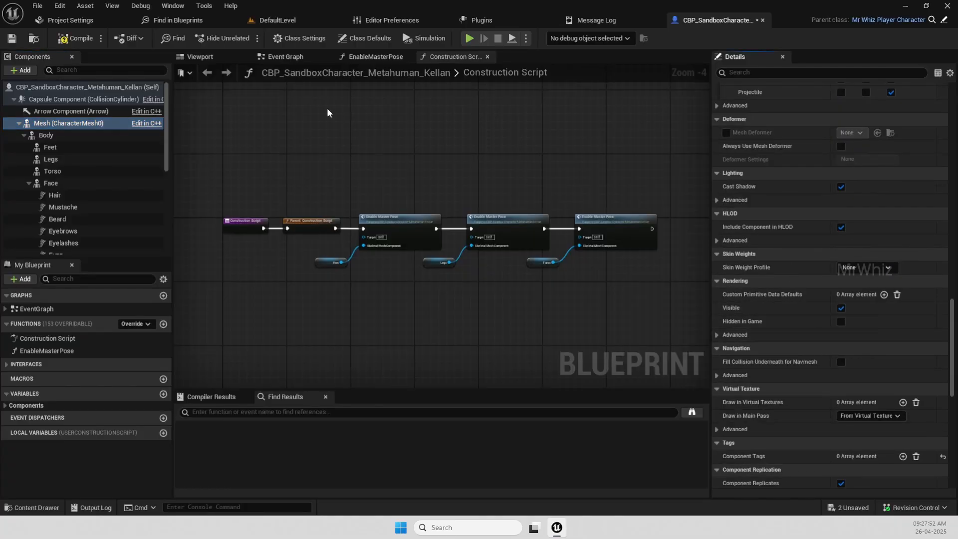
pyautogui.click(273, 59)
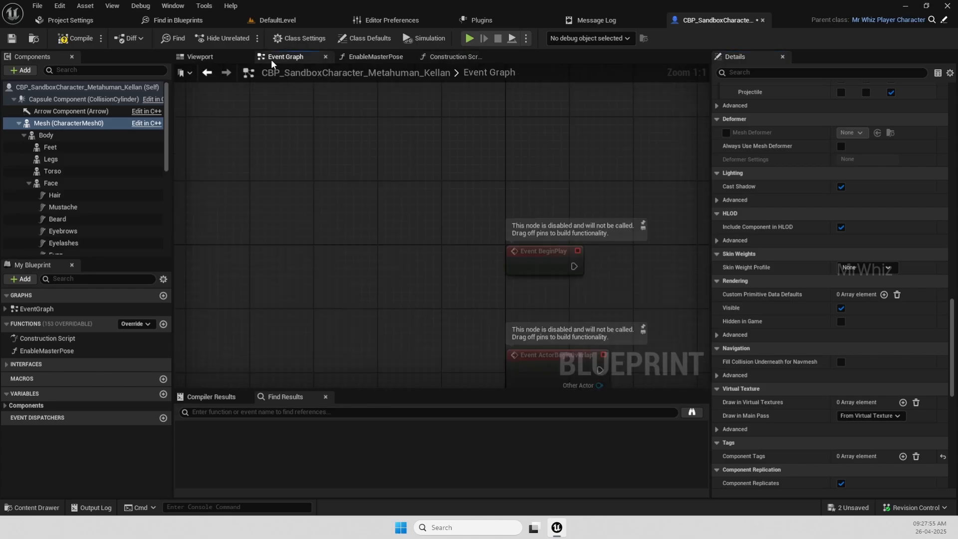
pyautogui.click(210, 57)
pyautogui.moveTo(526, 308); pyautogui.dragTo(503, 283)
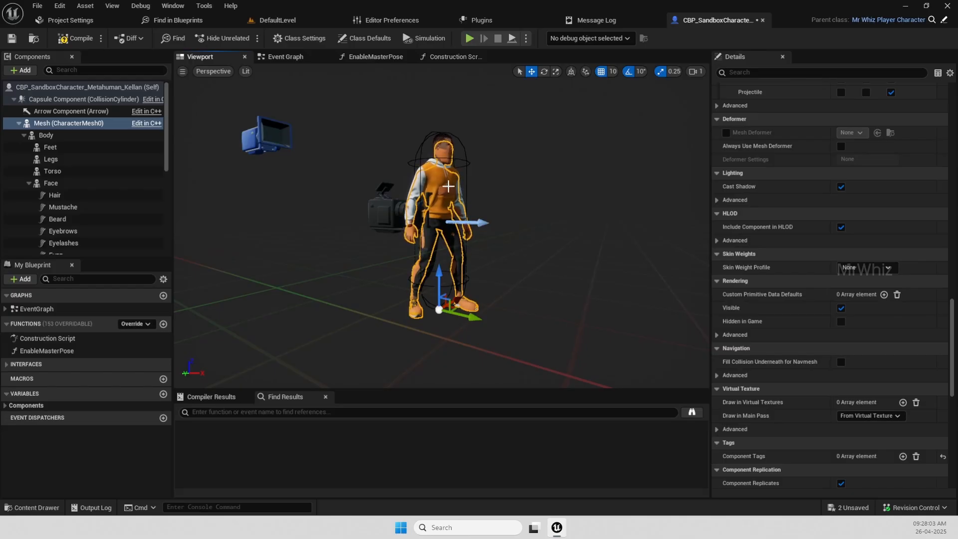
# Scale the MetaHuman's Body component uniformly to 0.96 and compare its fit against the visible Mesh in the 3D preview
pyautogui.click(56, 137)
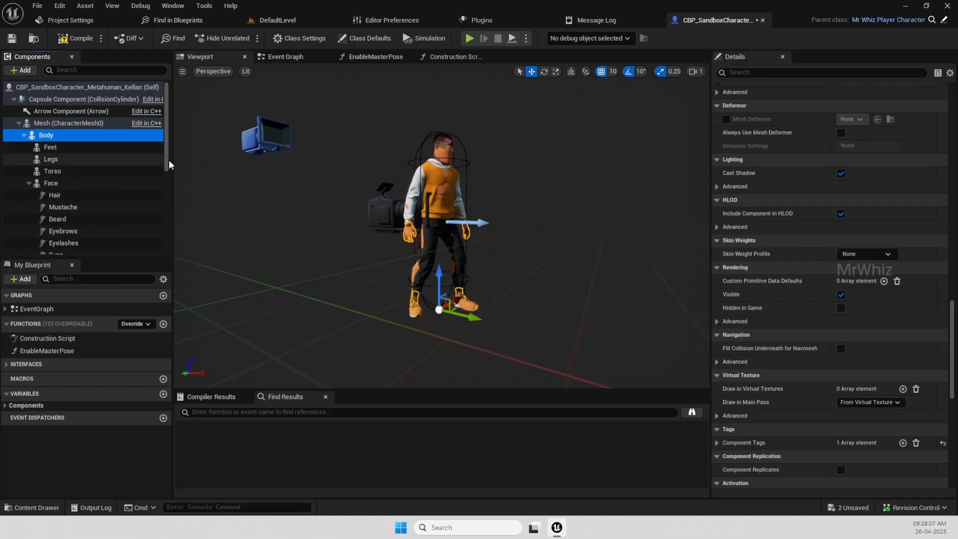
pyautogui.scroll(15, 805, 248)
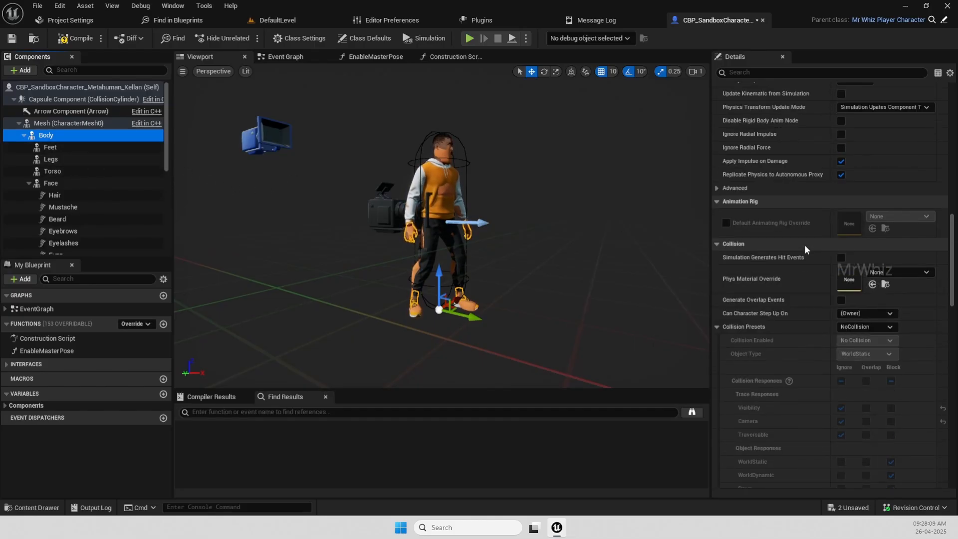
pyautogui.scroll(8, 804, 244)
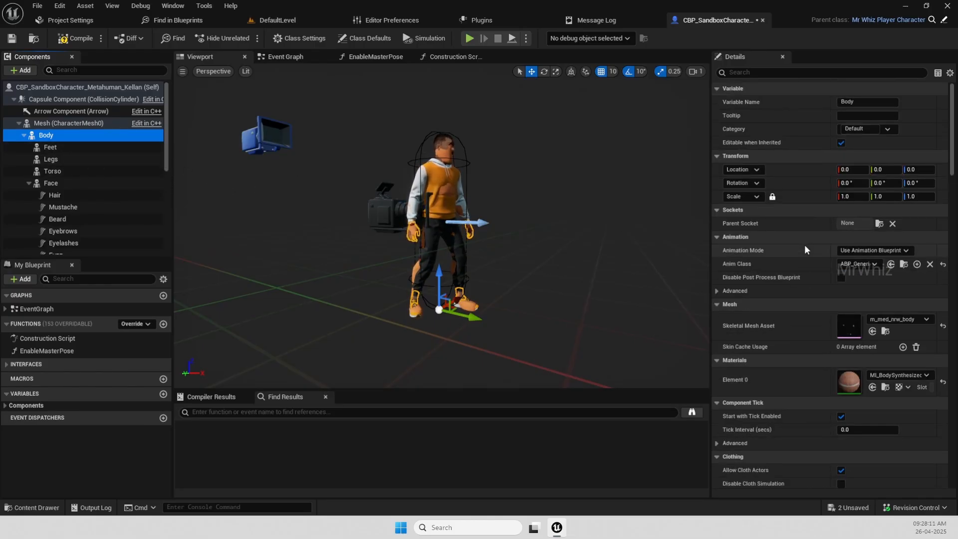
pyautogui.moveTo(862, 199); pyautogui.dragTo(862, 198)
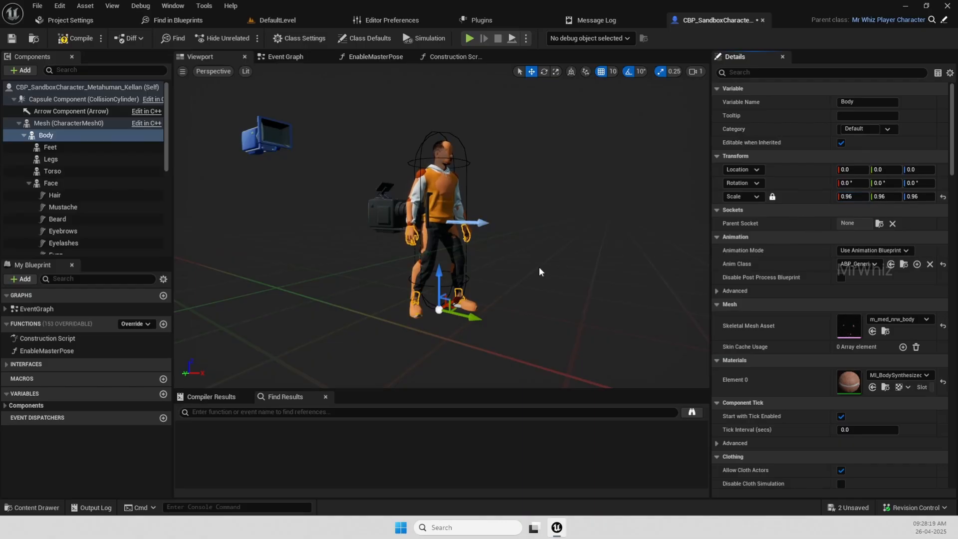
pyautogui.keyDown('alt'); pyautogui.moveTo(499, 225); pyautogui.dragTo(349, 242); pyautogui.keyUp('alt')
# Turn off visibility of the character's inherited Mesh component, compile the blueprint, and inspect the MetaHuman in the preview
pyautogui.click(75, 123)
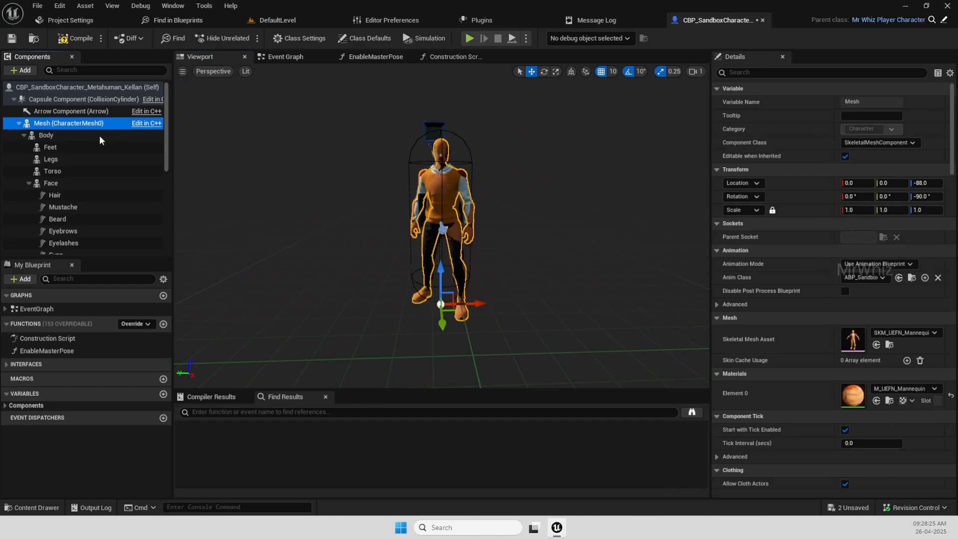
pyautogui.scroll(-4, 824, 354)
pyautogui.scroll(-10, 825, 355)
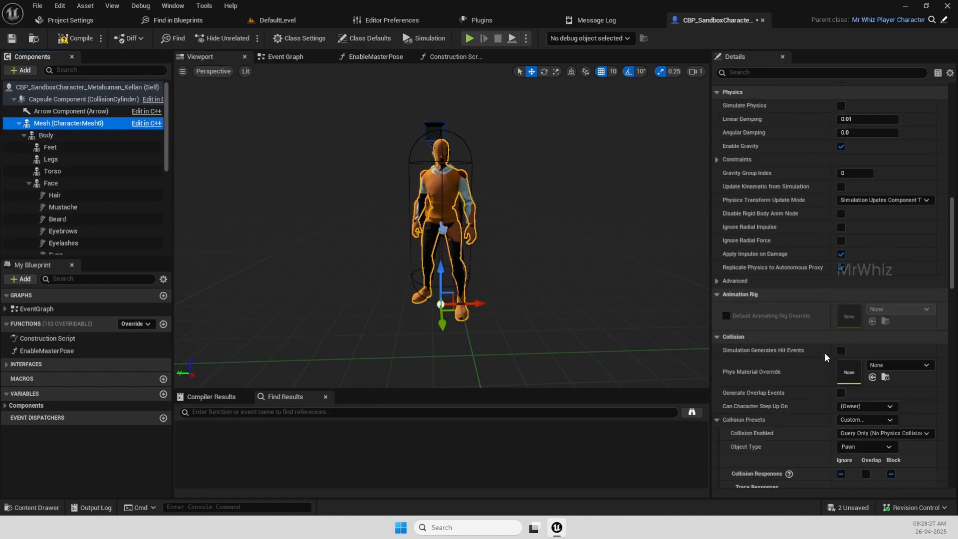
pyautogui.scroll(-10, 825, 352)
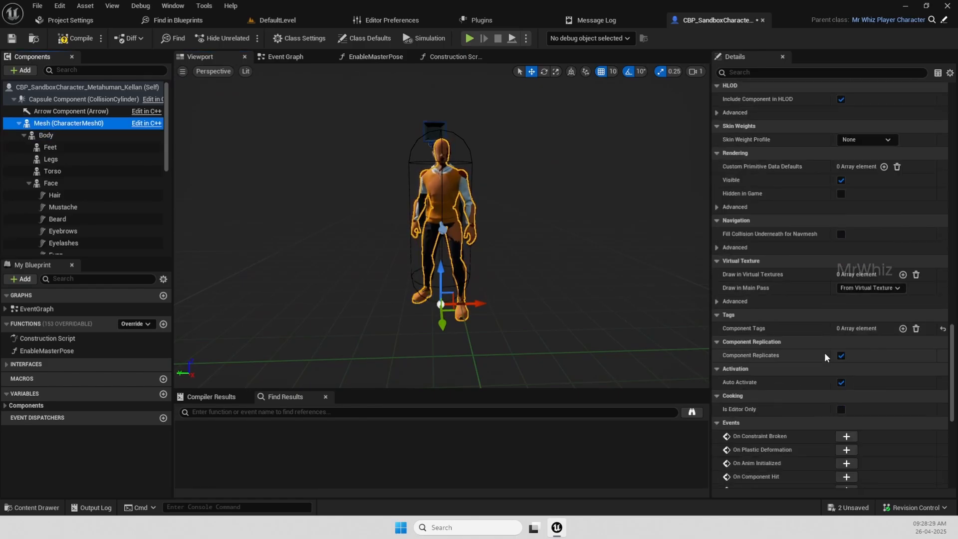
pyautogui.click(841, 196)
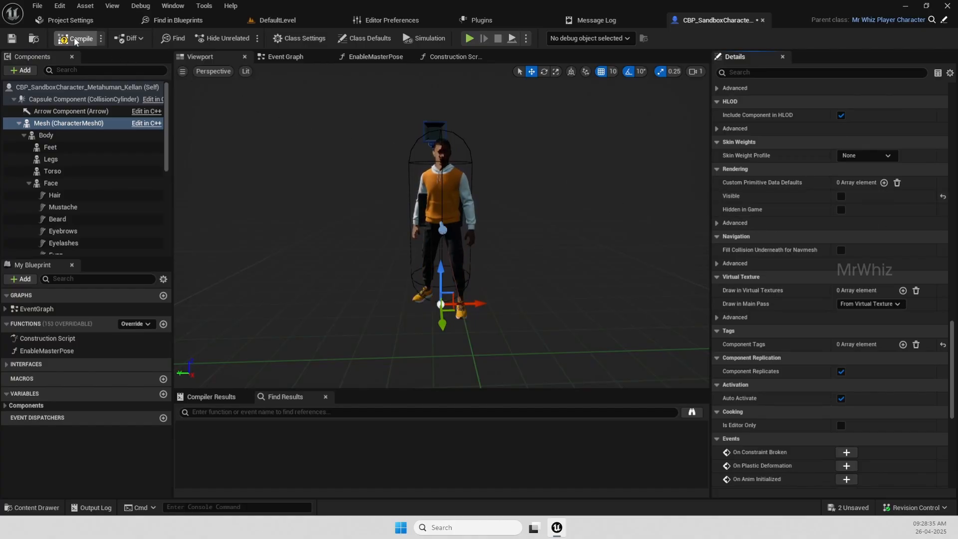
pyautogui.click(75, 39)
pyautogui.moveTo(558, 290)
pyautogui.keyDown('alt'); pyautogui.mouseDown()
pyautogui.moveTo(504, 304)
pyautogui.moveTo(589, 295)
pyautogui.moveTo(565, 284)
pyautogui.mouseUp(); pyautogui.keyUp('alt')
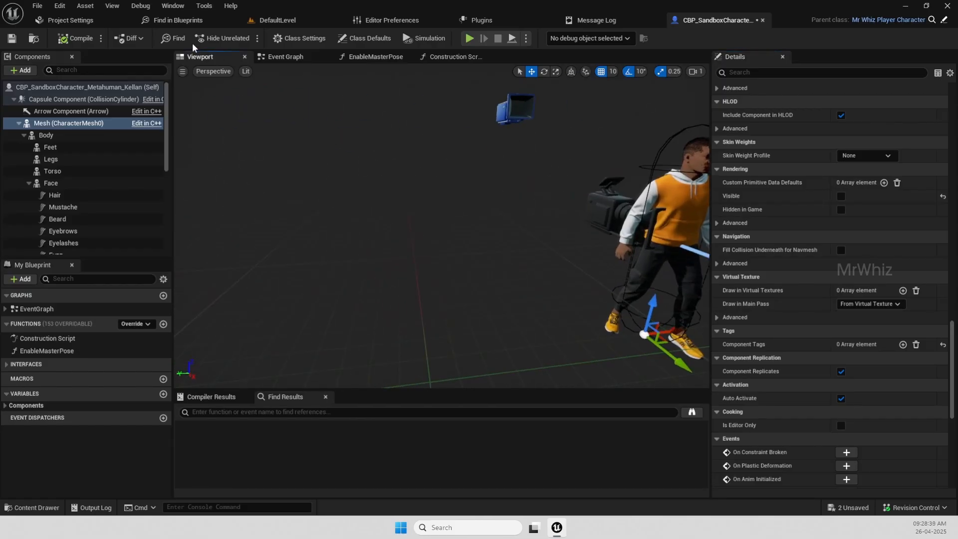
# Play-test DefaultLevel and equip a helmet from the Helmets table to check its fit on the scaled MetaHuman
pyautogui.click(75, 20)
pyautogui.click(274, 21)
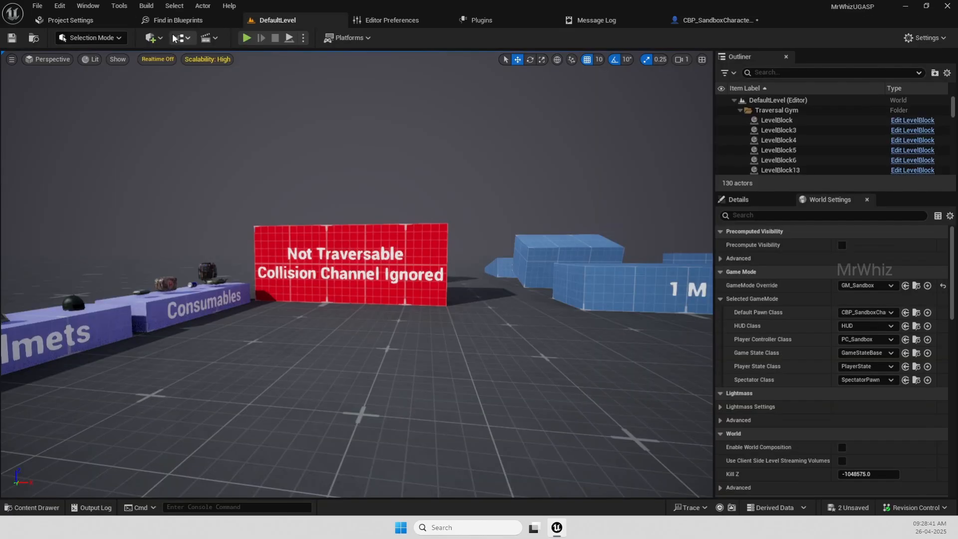
pyautogui.hotkey('alt', 'p')
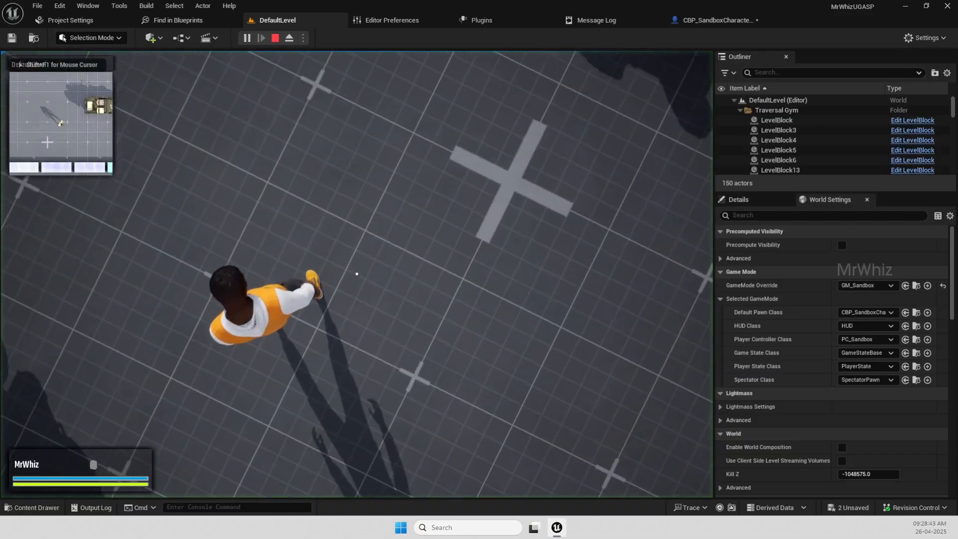
pyautogui.press('w')
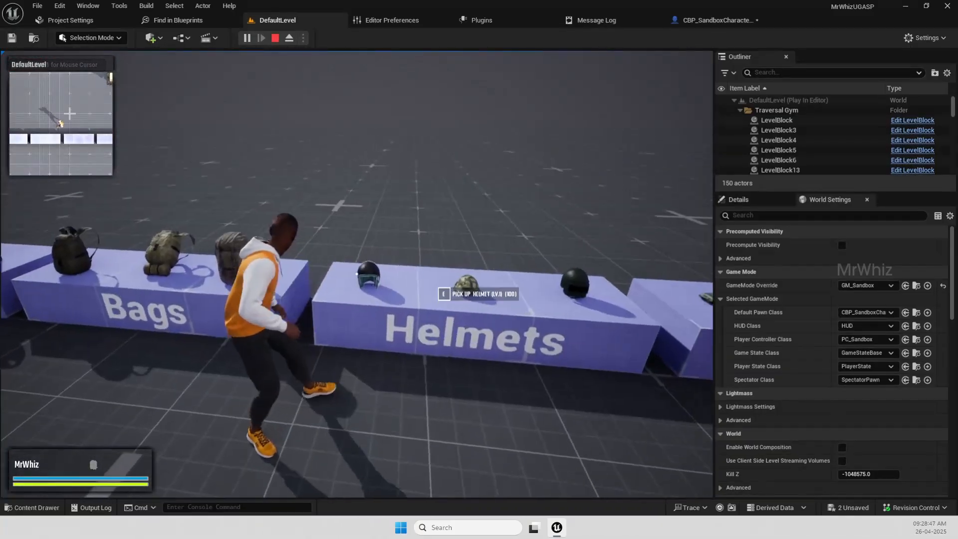
pyautogui.press('w')
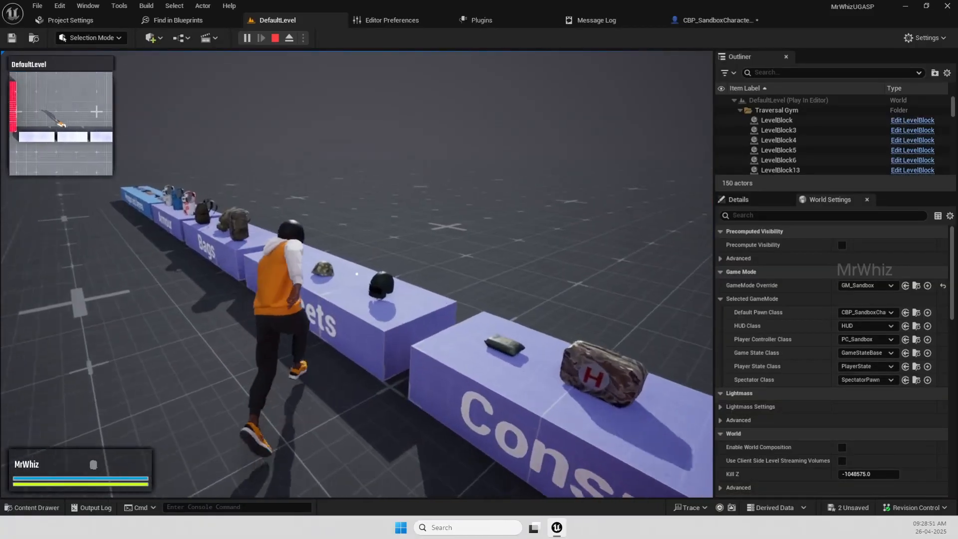
pyautogui.press('f')
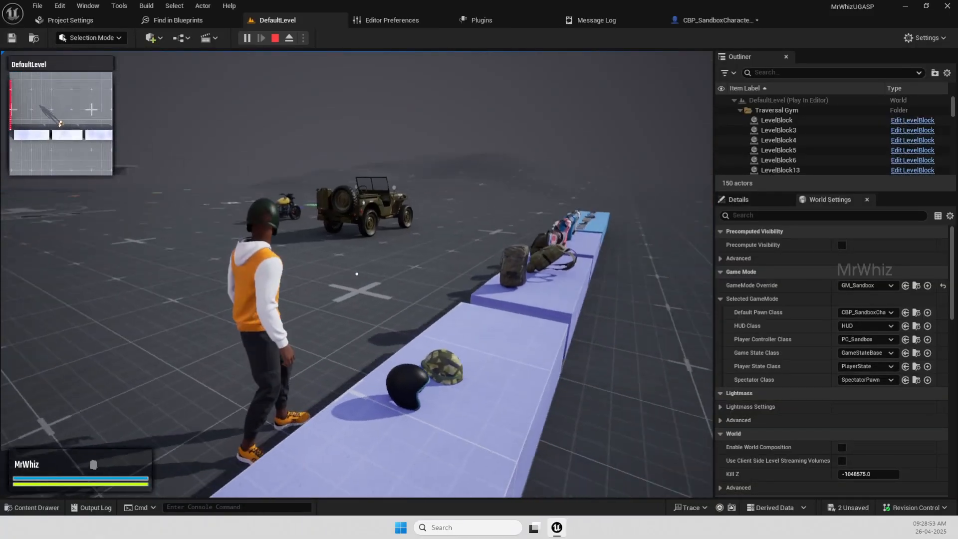
# Pick up the AssaultRifle-K2, check how it is held while moving and aiming, and end the play test
pyautogui.press('w')
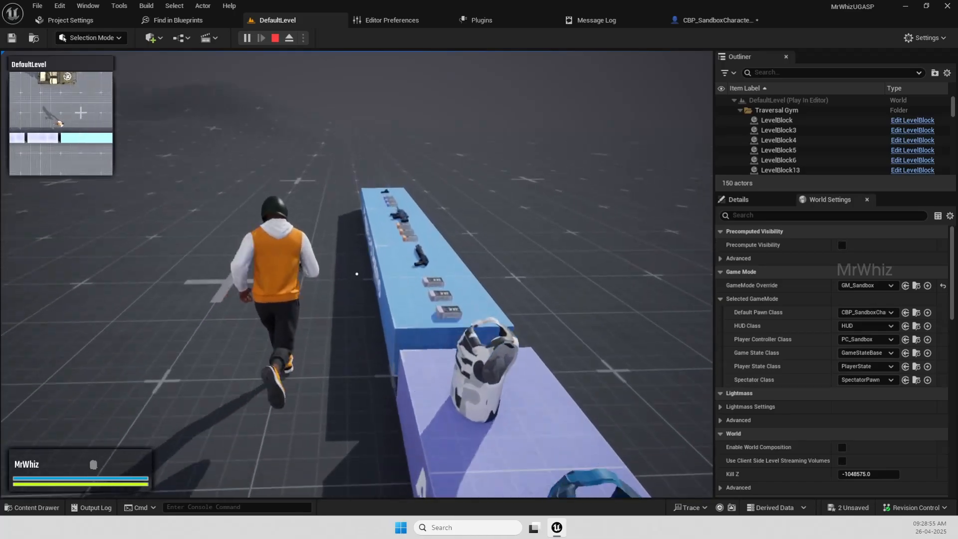
pyautogui.press('w')
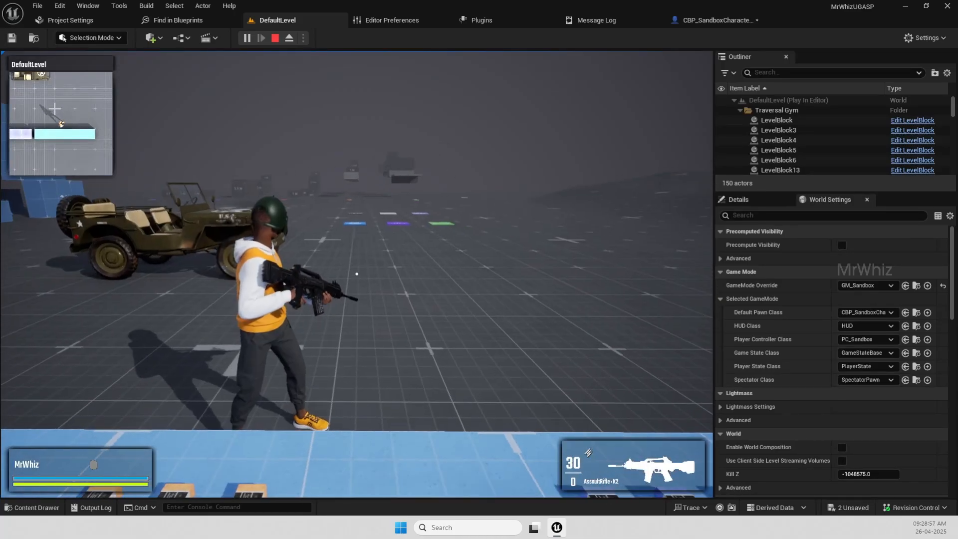
pyautogui.press('c')
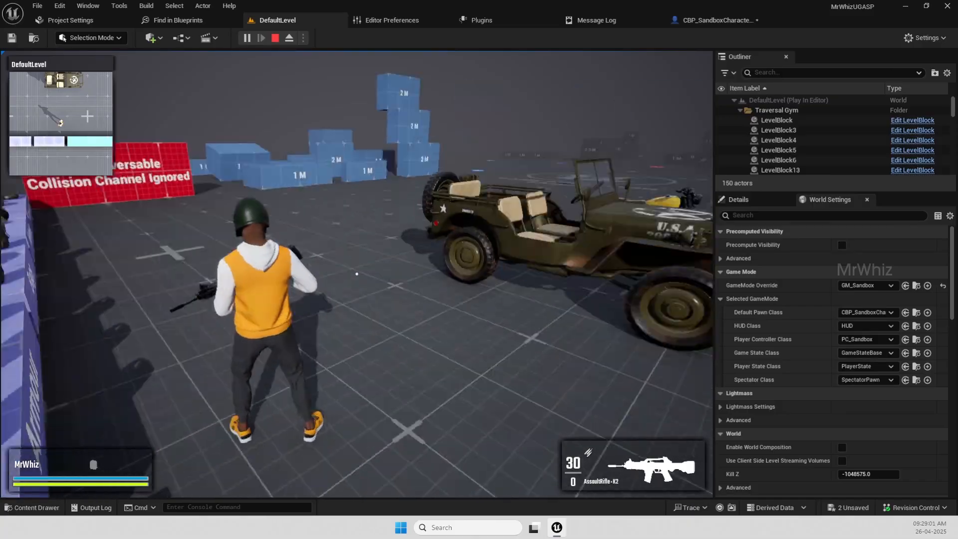
pyautogui.rightClick(357, 274)
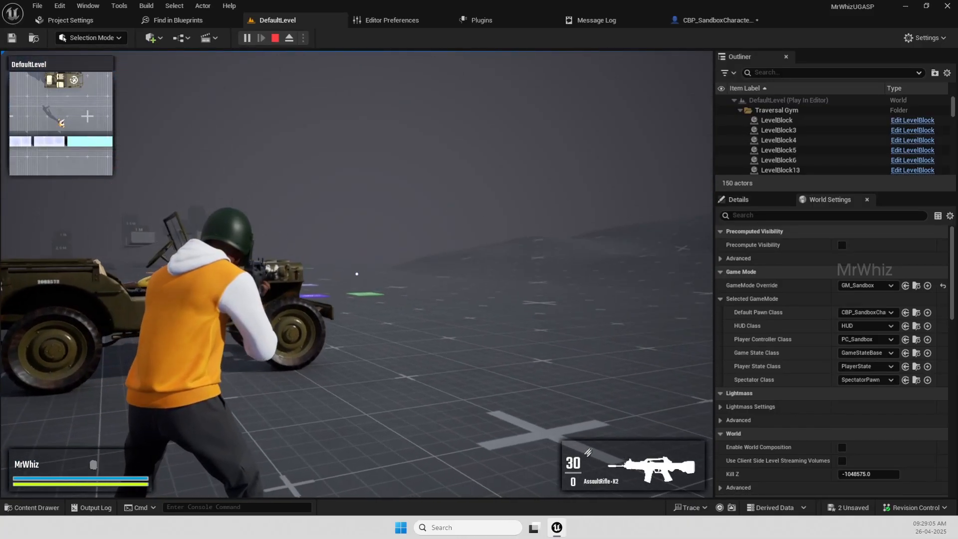
pyautogui.press('s')
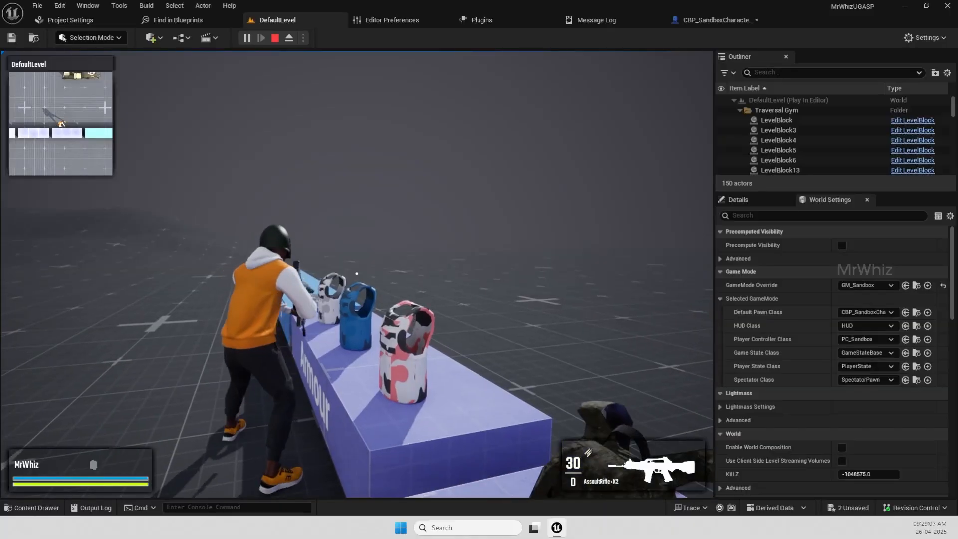
pyautogui.press('s')
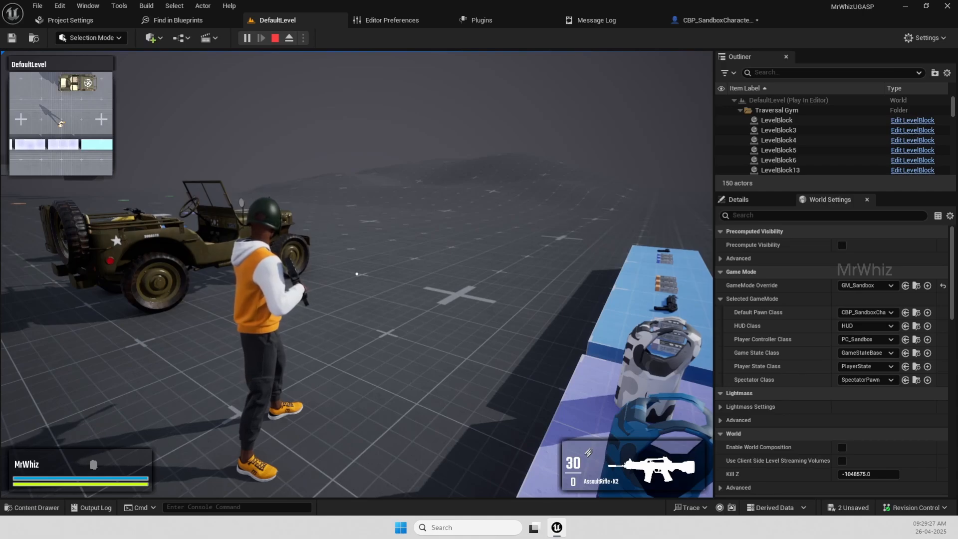
pyautogui.press('Escape')
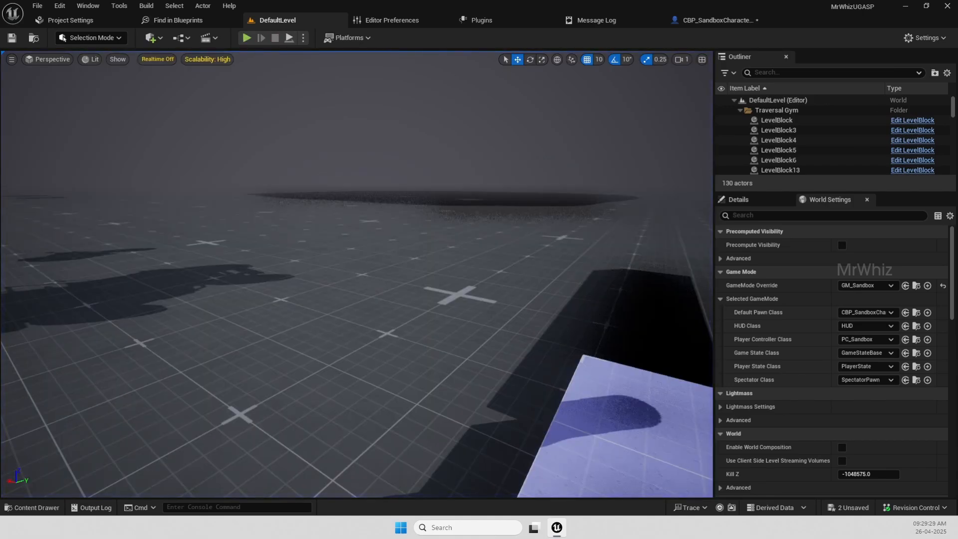